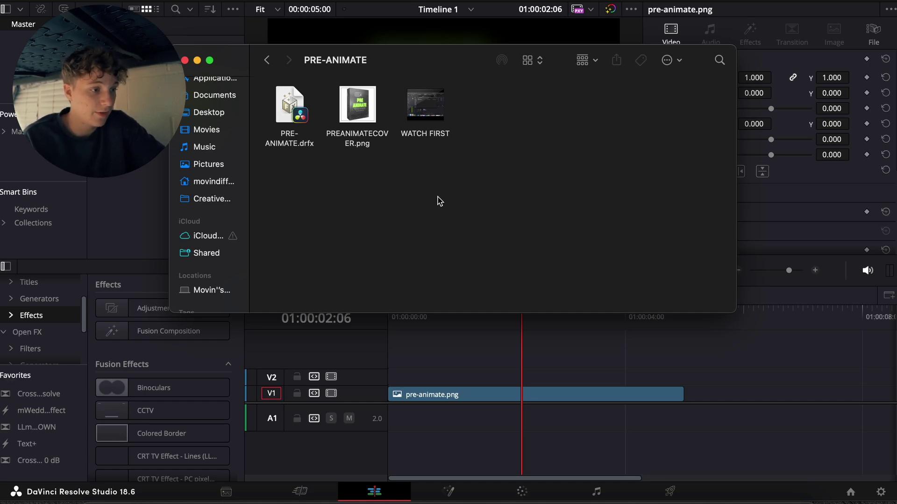
Step: Preview PREANIMATECOVER.png in Quick Look, then launch PRE-ANIMATE.drfx to install it into Resolve
{"action": "left_click_drag", "start_coordinate": [477, 177], "coordinate": [266, 86]}
{"action": "left_click", "coordinate": [298, 188]}
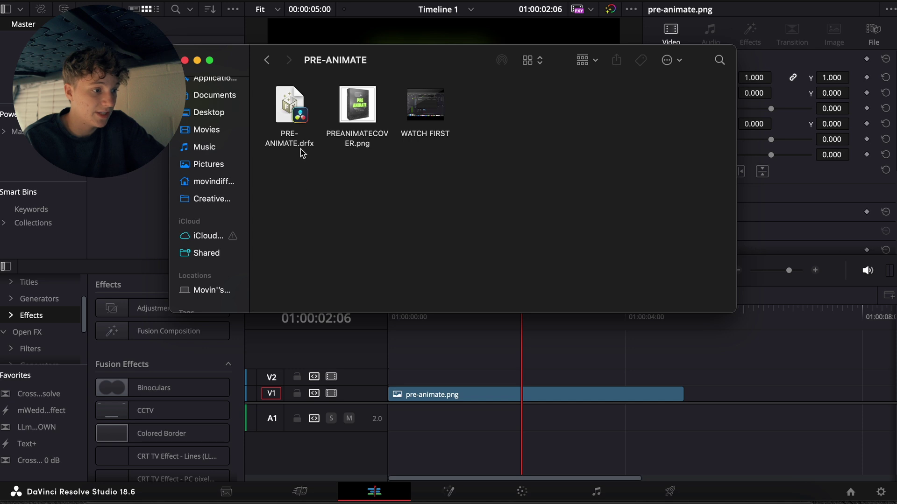
{"action": "left_click", "coordinate": [347, 123]}
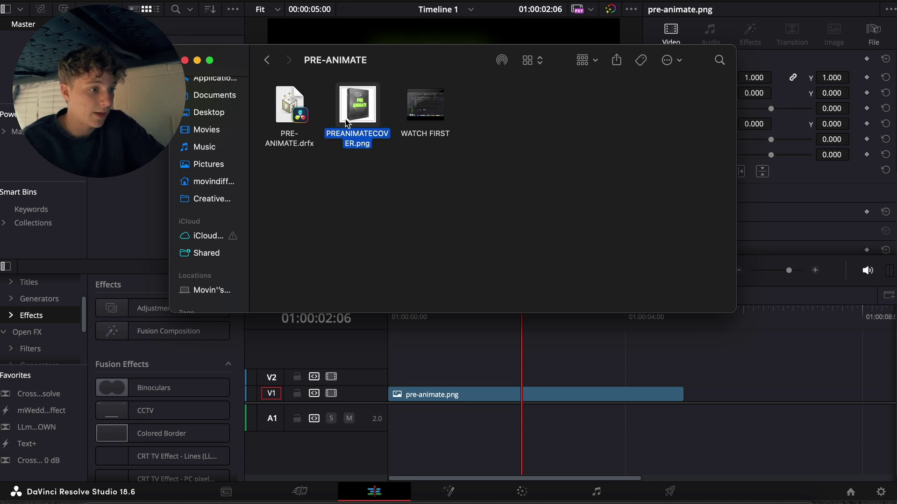
{"action": "key", "text": "space"}
{"action": "left_click", "coordinate": [13, 2]}
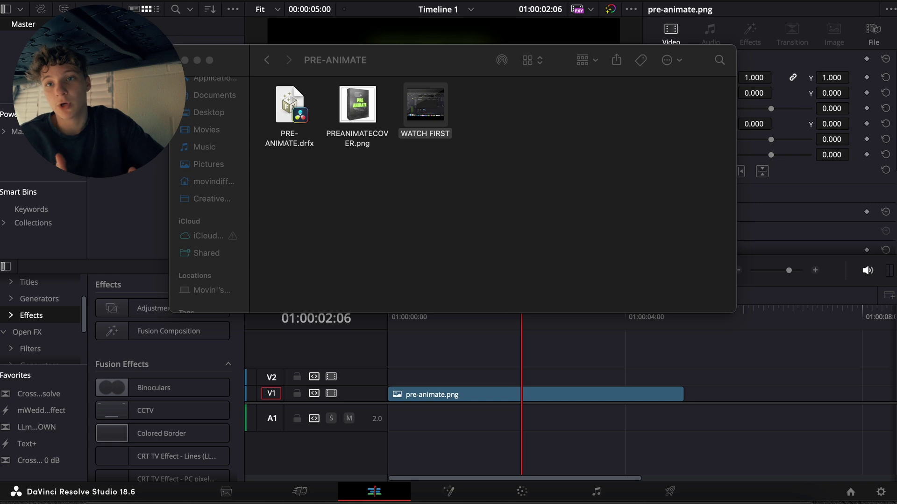
{"action": "left_click", "coordinate": [284, 122]}
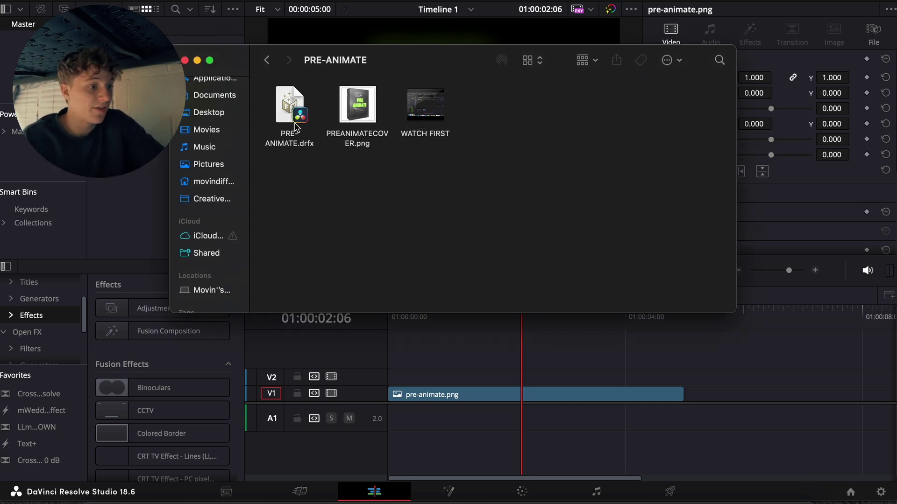
{"action": "double_click", "coordinate": [295, 121]}
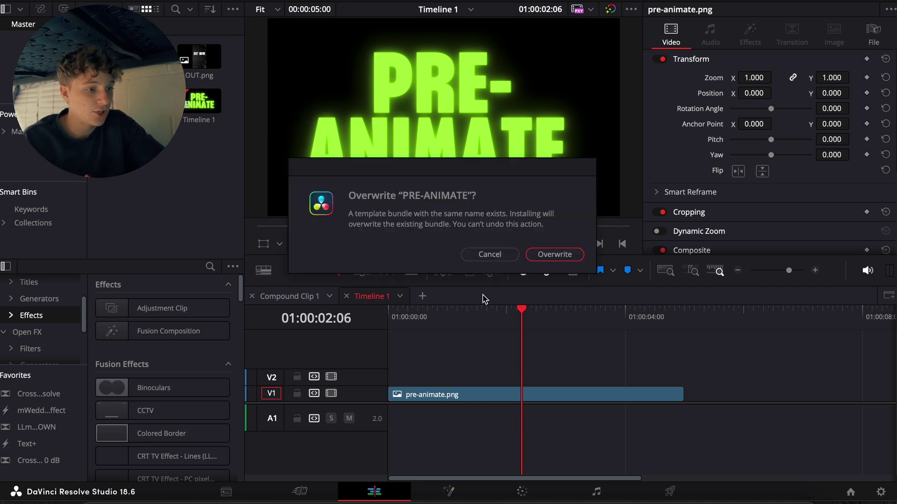
Step: Dismiss the Overwrite "PRE-ANIMATE" prompt so the template bundle is accepted
{"action": "left_click_drag", "start_coordinate": [471, 177], "coordinate": [469, 196]}
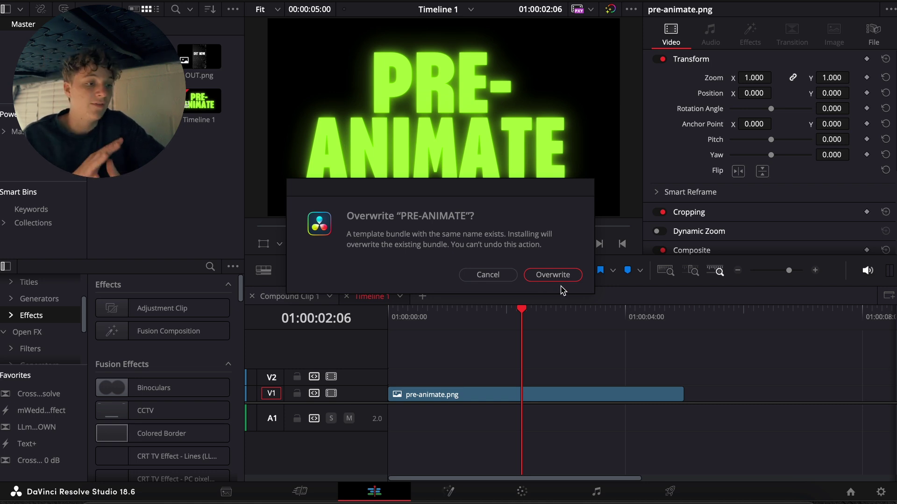
{"action": "left_click", "coordinate": [498, 276]}
Step: Expand the Effects category in the Effects Library and scroll down to the PRE-ANIMATE group
{"action": "scroll", "coordinate": [164, 378], "scroll_direction": "down", "scroll_amount": 8}
{"action": "scroll", "coordinate": [176, 383], "scroll_direction": "down", "scroll_amount": 15}
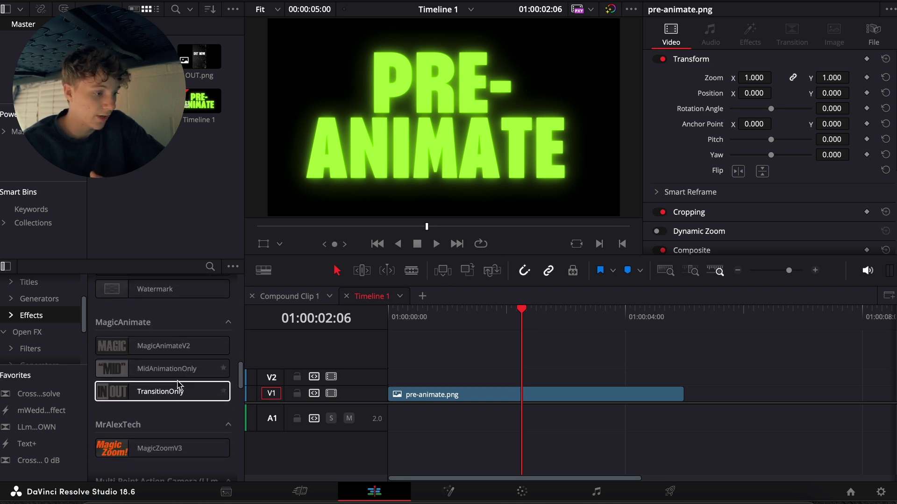
{"action": "left_click", "coordinate": [10, 315]}
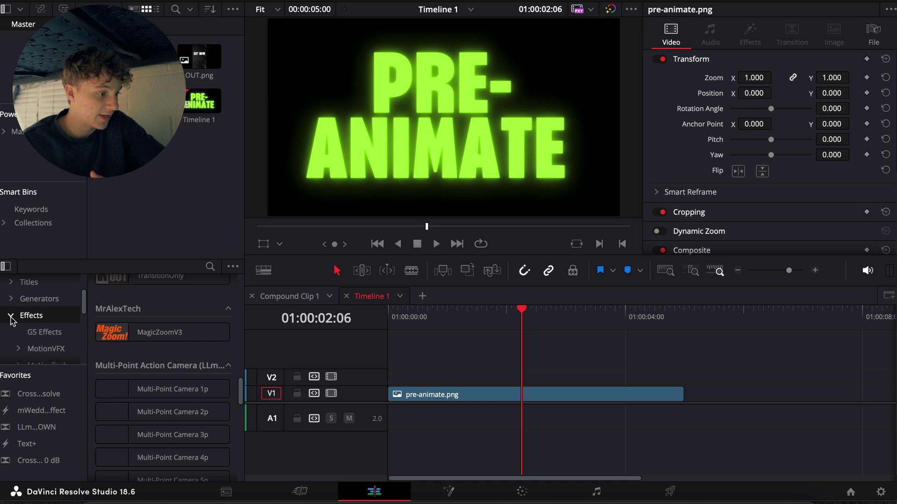
{"action": "scroll", "coordinate": [194, 372], "scroll_direction": "down", "scroll_amount": 5}
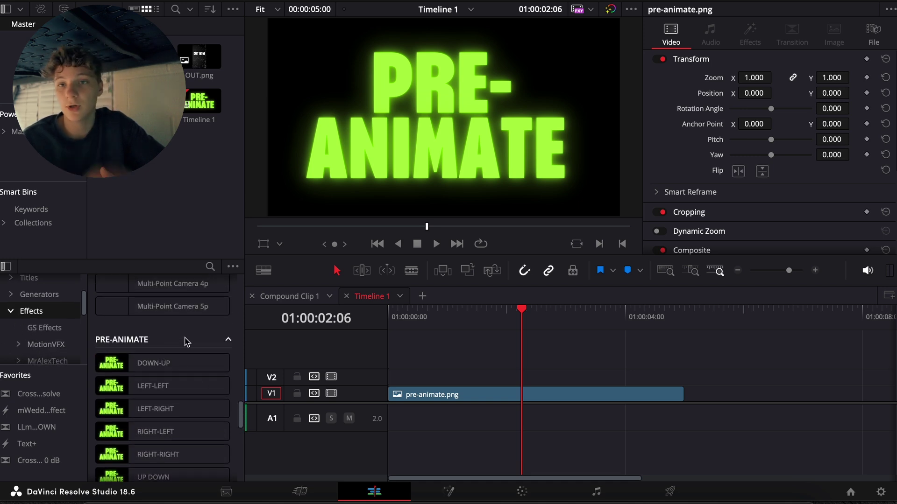
{"action": "scroll", "coordinate": [161, 397], "scroll_direction": "down", "scroll_amount": 1}
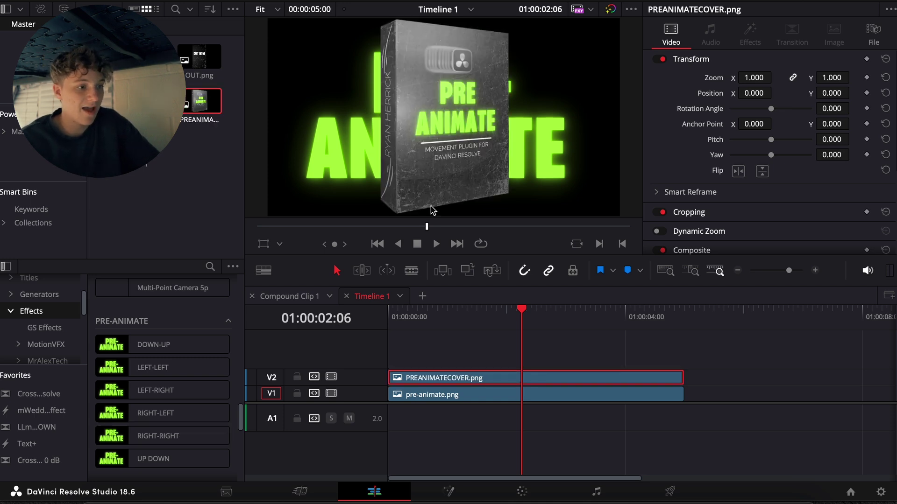
Step: Apply the LEFT-RIGHT effect to the PREANIMATECOVER.png clip on V2
{"action": "left_click", "coordinate": [442, 402]}
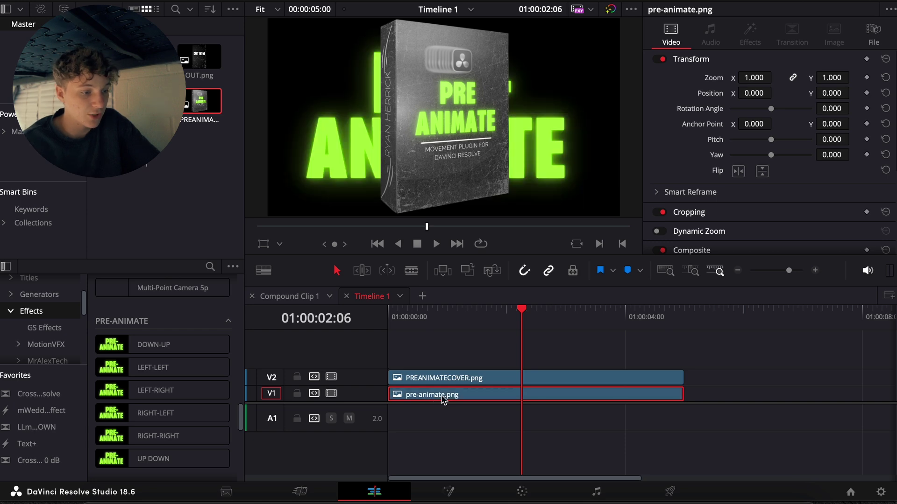
{"action": "left_click", "coordinate": [438, 383]}
{"action": "left_click_drag", "start_coordinate": [146, 391], "coordinate": [456, 381]}
Step: Play the LEFT-RIGHT slide-in from the start of the timeline to check it
{"action": "key", "text": "Home"}
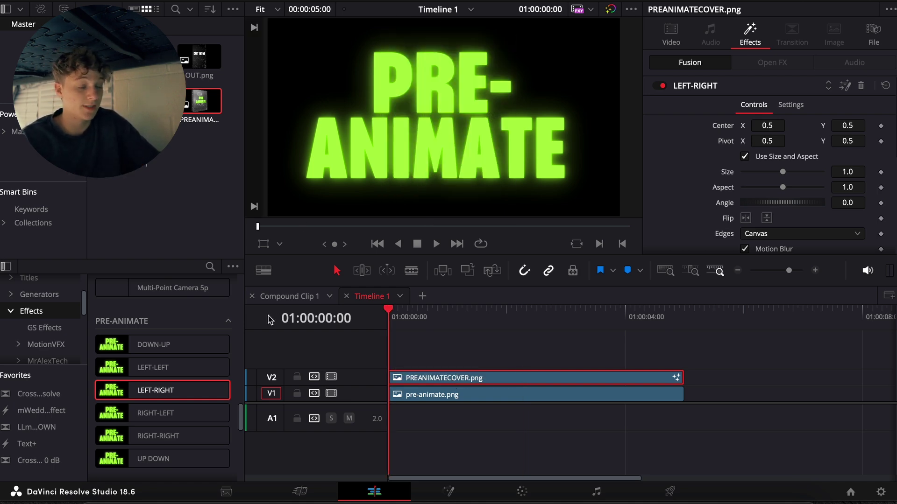
{"action": "key", "text": "space"}
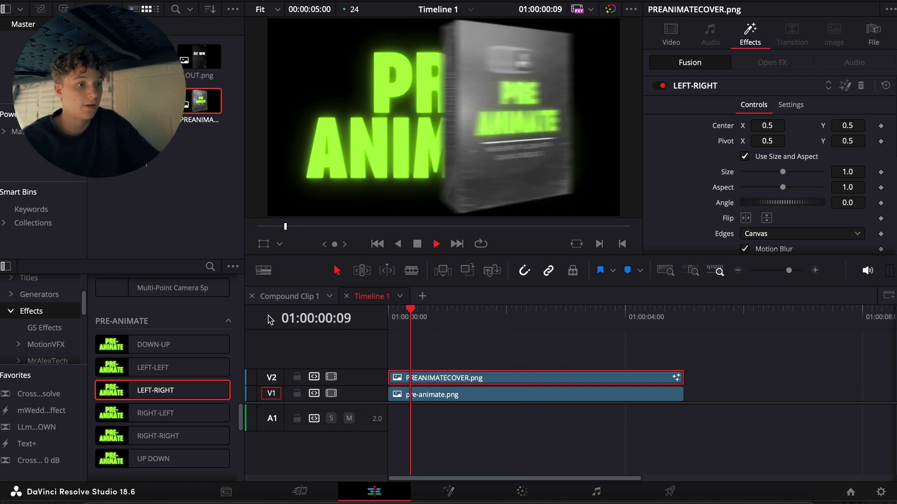
{"action": "left_click", "coordinate": [440, 316]}
{"action": "key", "text": "Home"}
{"action": "key", "text": "space"}
{"action": "key", "text": "space"}
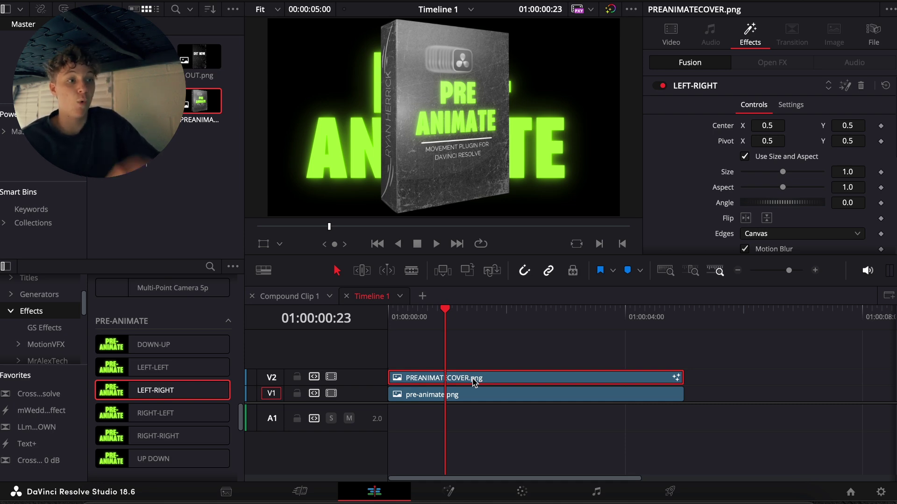
{"action": "key", "text": "space"}
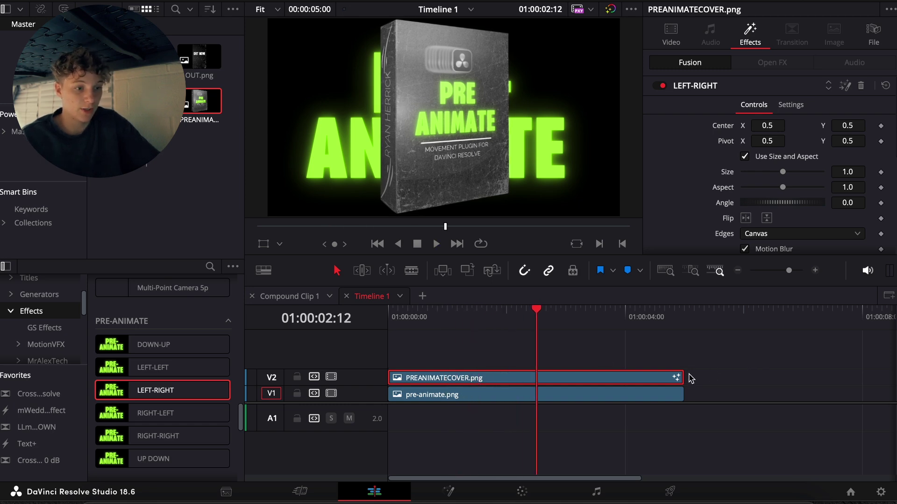
Step: Trim the end of the cover clip and replay its LEFT-RIGHT animation
{"action": "left_click_drag", "start_coordinate": [684, 375], "coordinate": [565, 374]}
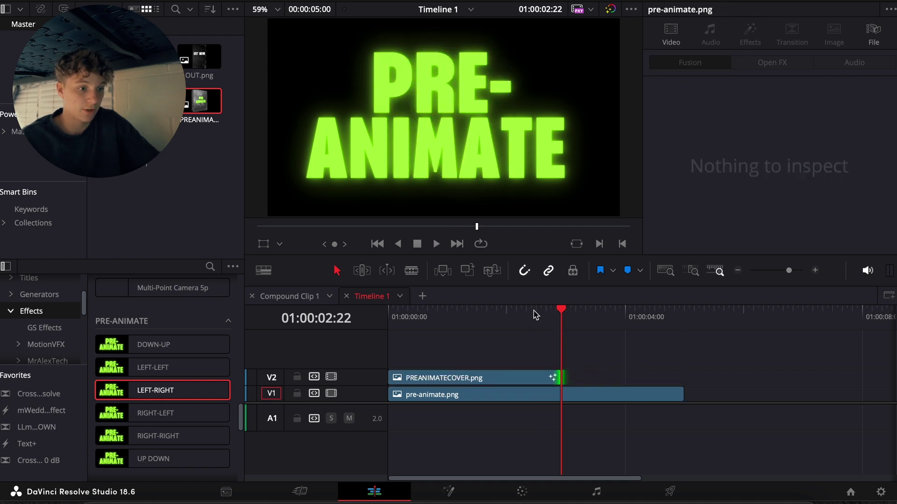
{"action": "left_click", "coordinate": [499, 326]}
{"action": "key", "text": "space"}
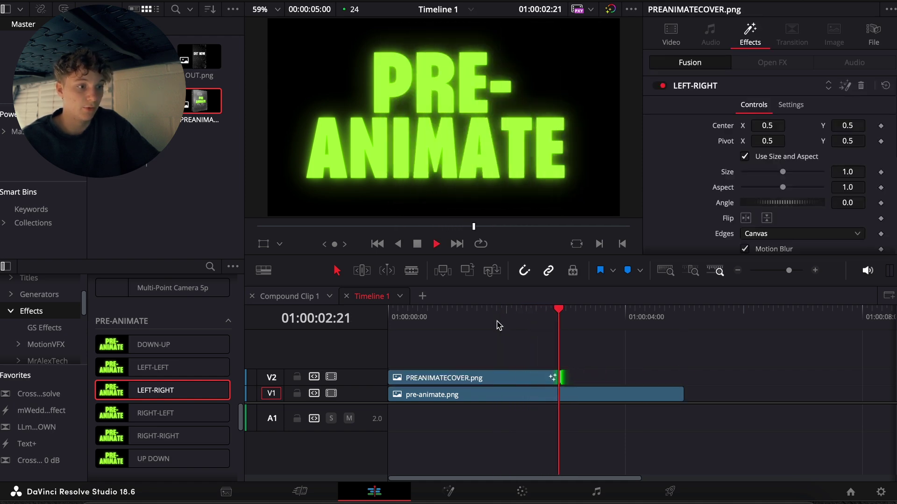
{"action": "left_click", "coordinate": [500, 326]}
{"action": "key", "text": "space"}
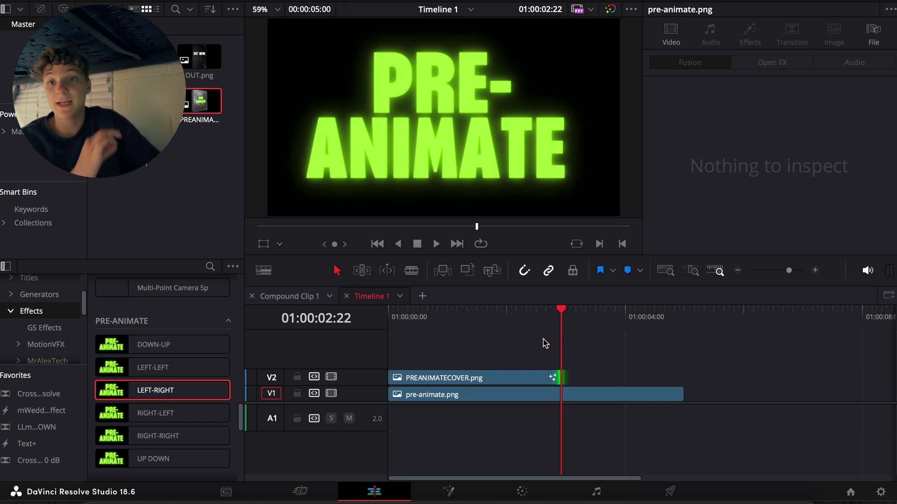
{"action": "left_click", "coordinate": [420, 313]}
{"action": "left_click", "coordinate": [459, 379]}
{"action": "key", "text": "Home"}
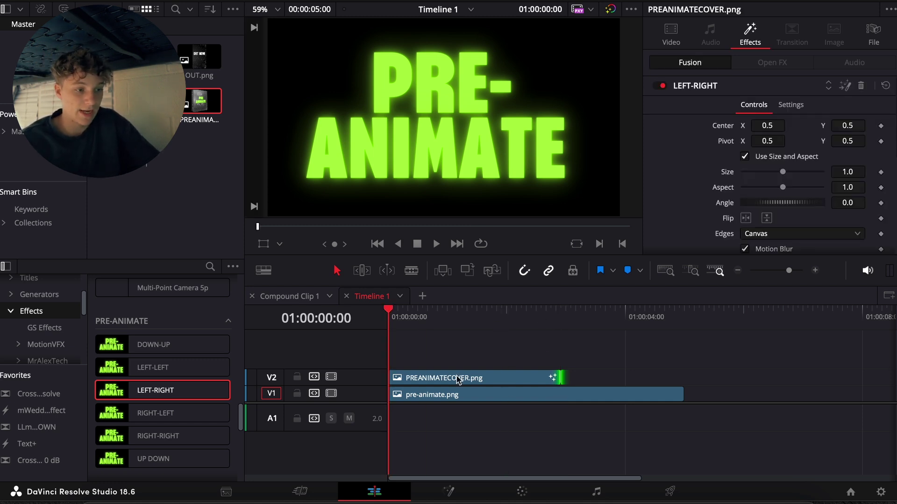
{"action": "key", "text": "space"}
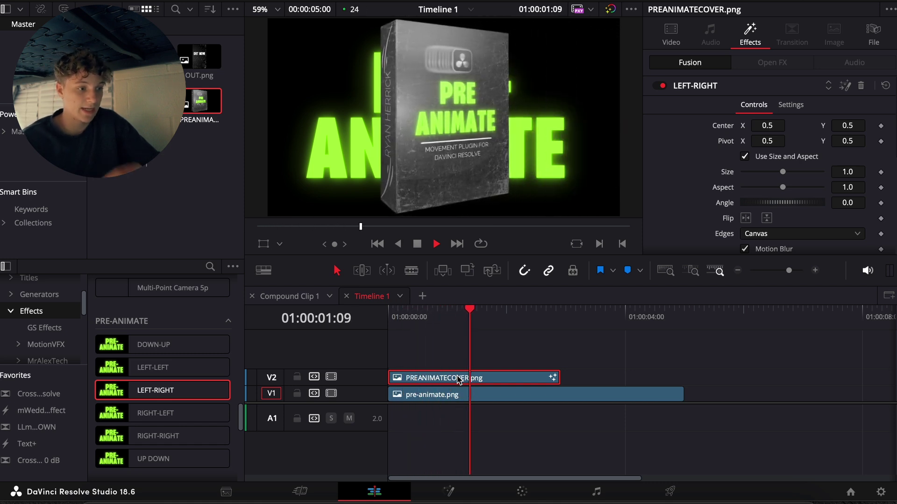
{"action": "key", "text": "space"}
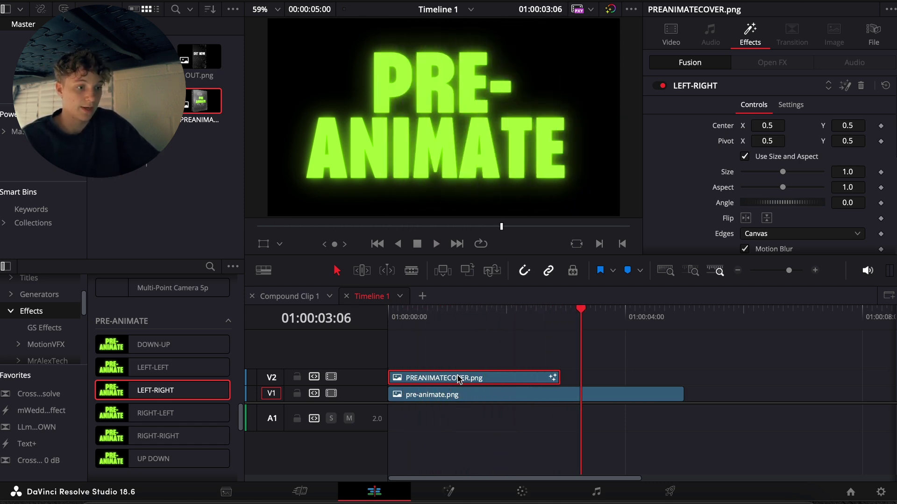
Step: Extend the cover clip on V2 to 30:05, well past the pre-animate clip
{"action": "left_click", "coordinate": [738, 270]}
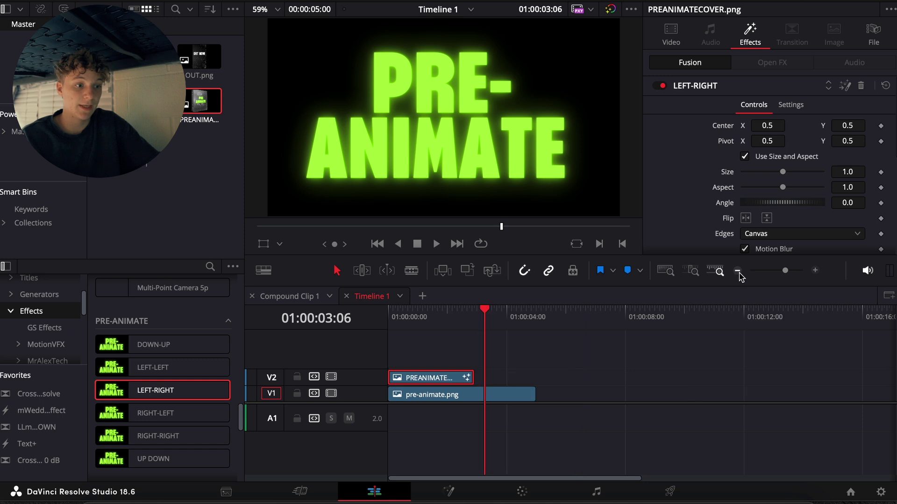
{"action": "left_click", "coordinate": [738, 271]}
{"action": "left_click_drag", "start_coordinate": [433, 374], "coordinate": [836, 377]}
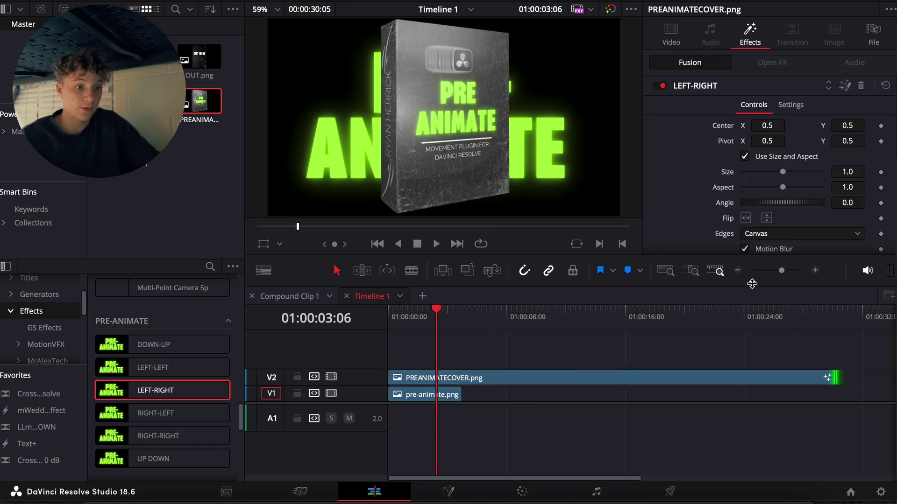
{"action": "left_click", "coordinate": [738, 271]}
{"action": "left_click_drag", "start_coordinate": [438, 322], "coordinate": [612, 343]}
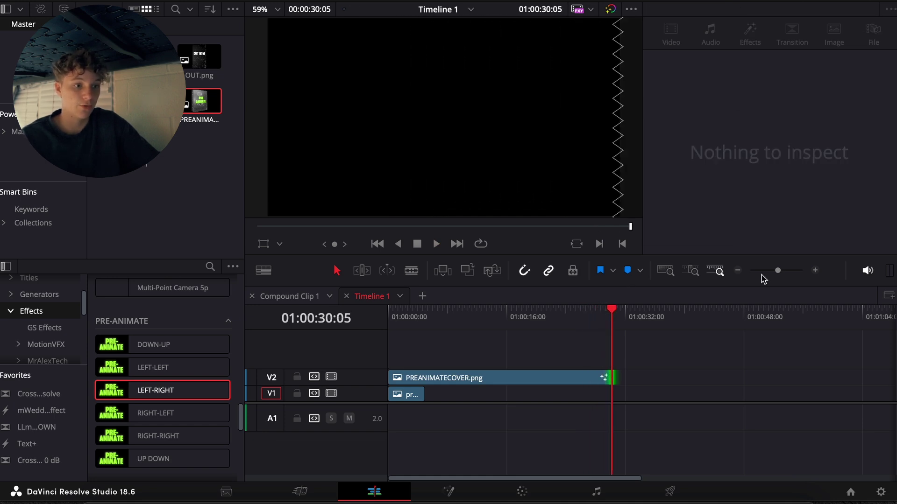
{"action": "key", "text": "Home"}
{"action": "left_click", "coordinate": [814, 271]}
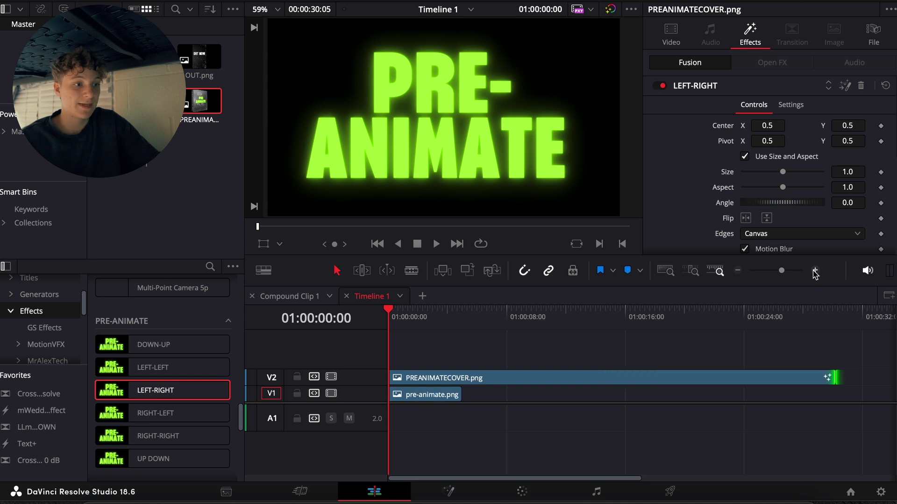
{"action": "left_click", "coordinate": [432, 381]}
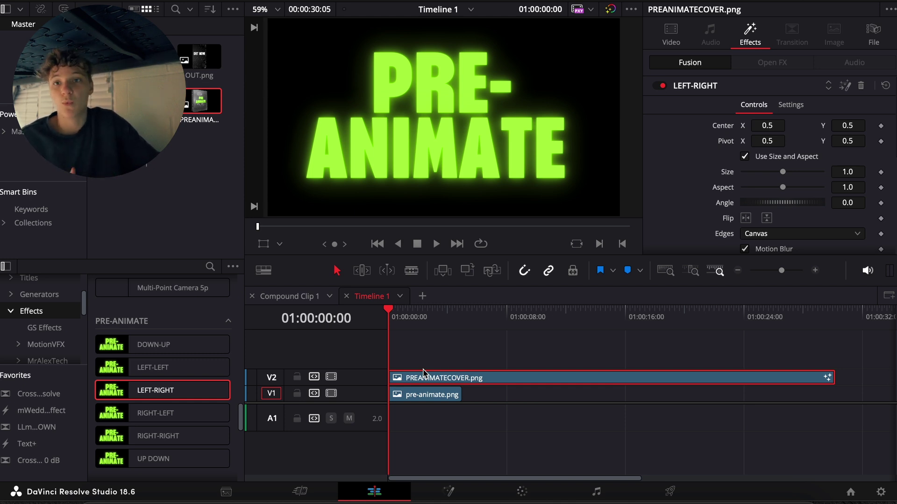
Step: Raise the shake's Overall Strength to 0.205 in the Inspector's Effects controls
{"action": "scroll", "coordinate": [678, 157], "scroll_direction": "down", "scroll_amount": 5}
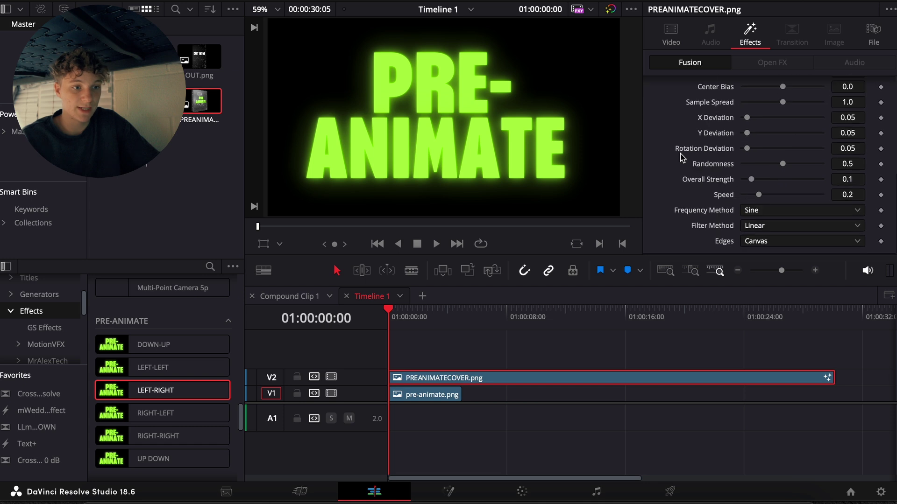
{"action": "scroll", "coordinate": [705, 217], "scroll_direction": "up", "scroll_amount": 1}
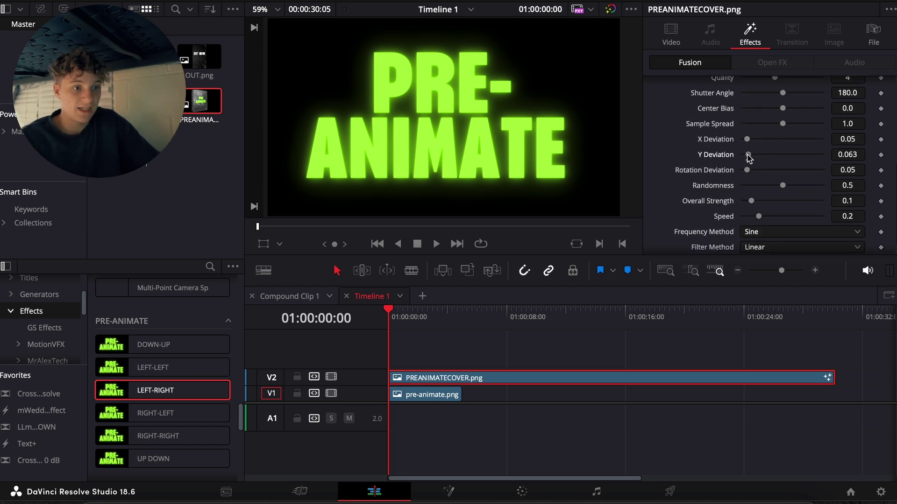
{"action": "left_click_drag", "start_coordinate": [752, 200], "coordinate": [755, 201]}
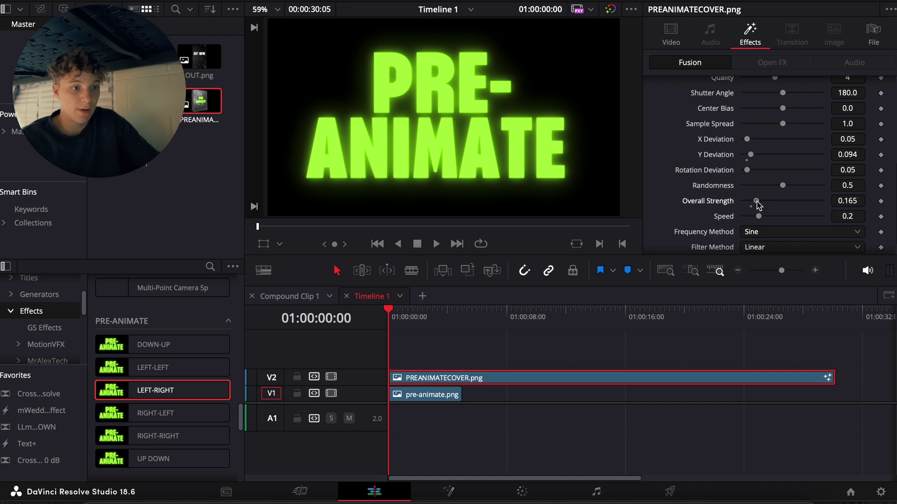
{"action": "scroll", "coordinate": [773, 196], "scroll_direction": "up", "scroll_amount": 4}
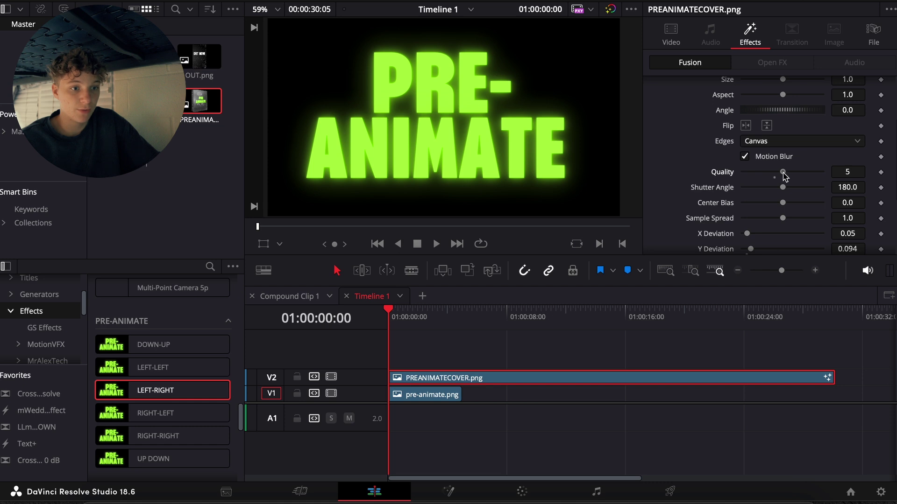
Step: Raise the LEFT-RIGHT movement Speed to 0.528
{"action": "left_click", "coordinate": [448, 354]}
{"action": "key", "text": "space"}
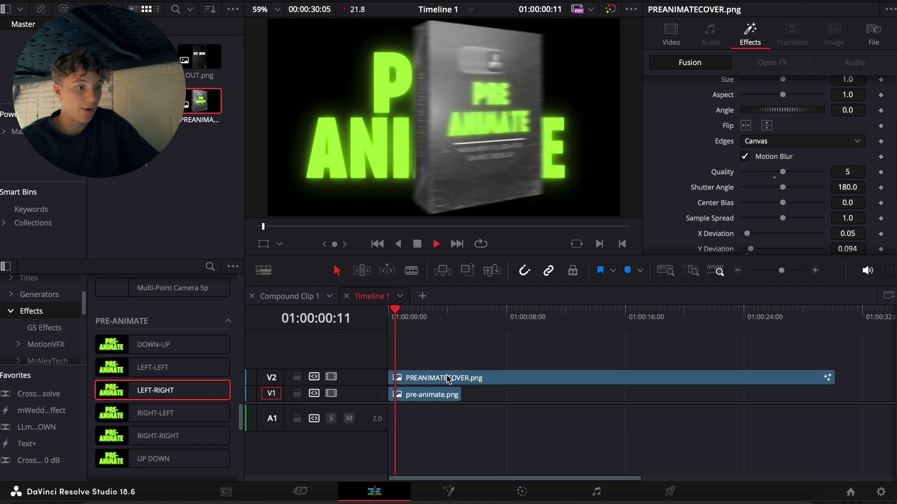
{"action": "key", "text": "space"}
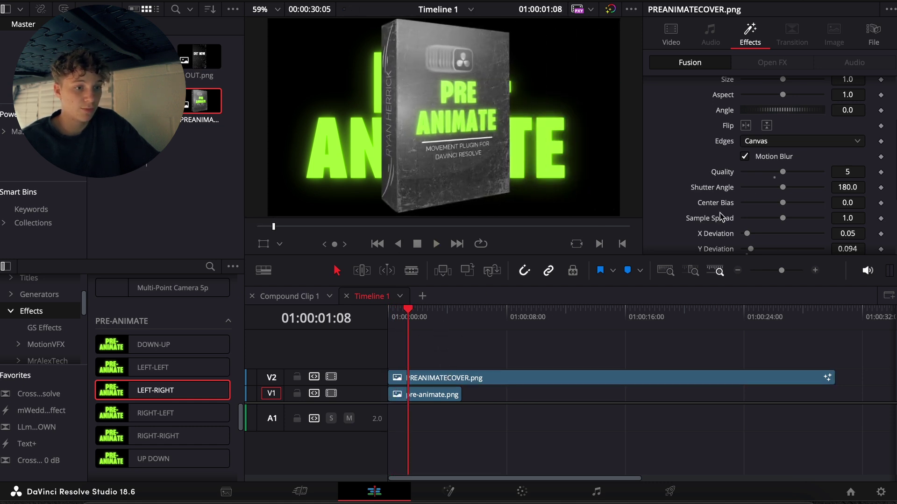
{"action": "scroll", "coordinate": [720, 216], "scroll_direction": "down", "scroll_amount": 5}
{"action": "left_click_drag", "start_coordinate": [770, 201], "coordinate": [786, 200]}
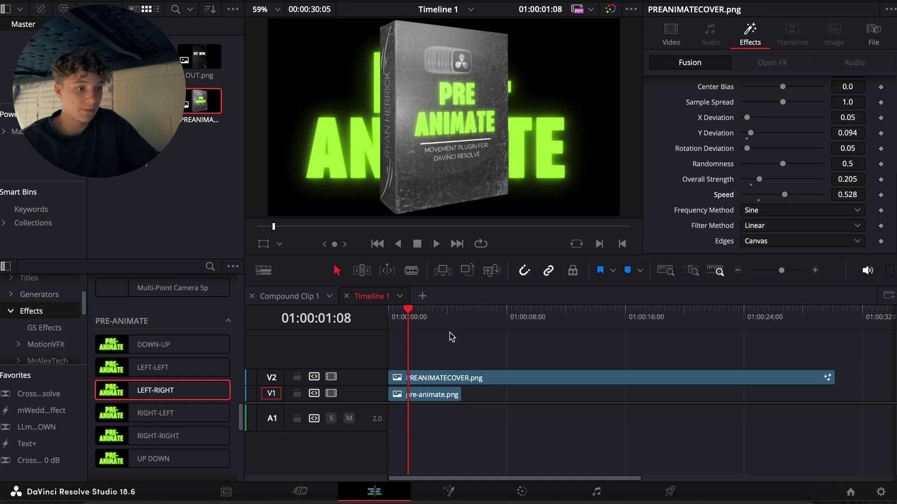
Step: Preview the faster movement from the clip start and at its exit, then reselect the V2 clip
{"action": "left_click", "coordinate": [390, 316]}
{"action": "key", "text": "space"}
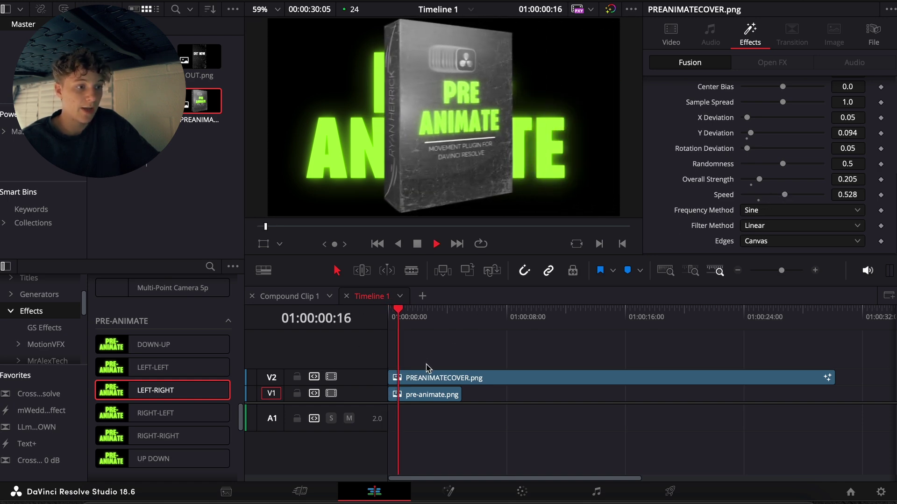
{"action": "left_click", "coordinate": [391, 317]}
{"action": "key", "text": "space"}
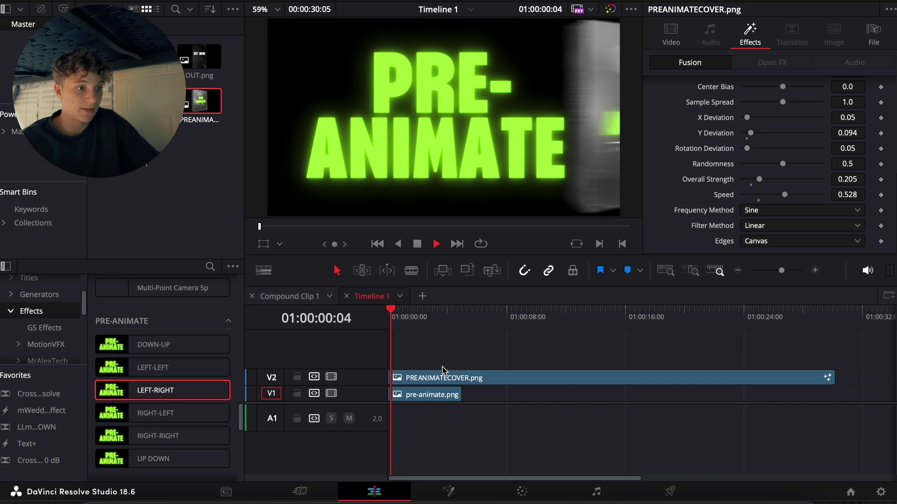
{"action": "key", "text": "space"}
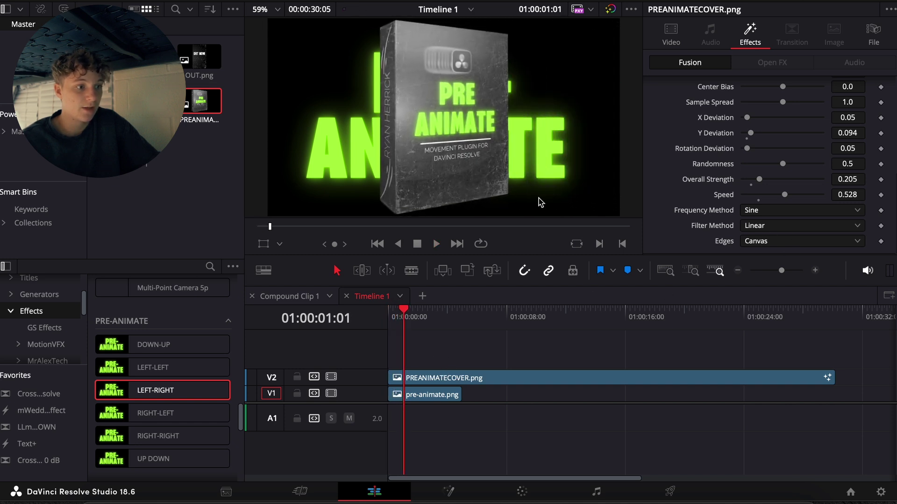
{"action": "left_click", "coordinate": [796, 318]}
{"action": "key", "text": "space"}
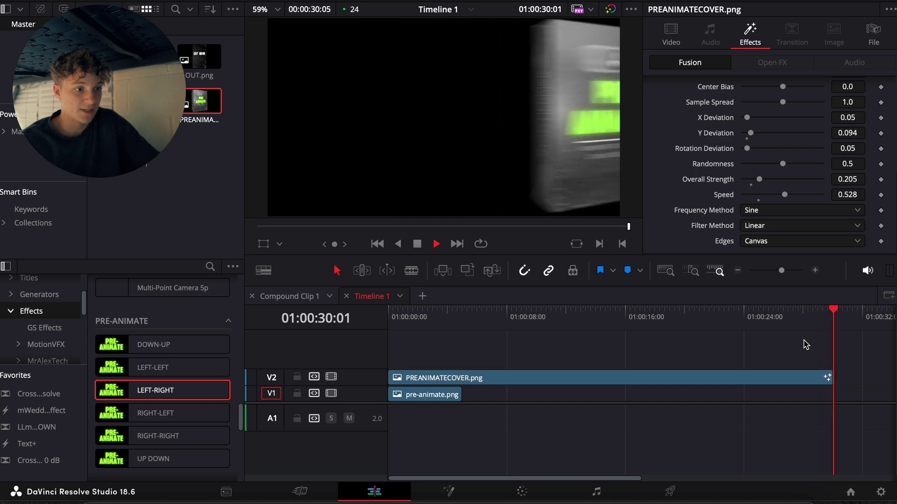
{"action": "key", "text": "Home"}
{"action": "left_click", "coordinate": [432, 382]}
{"action": "scroll", "coordinate": [140, 327], "scroll_direction": "up", "scroll_amount": 5}
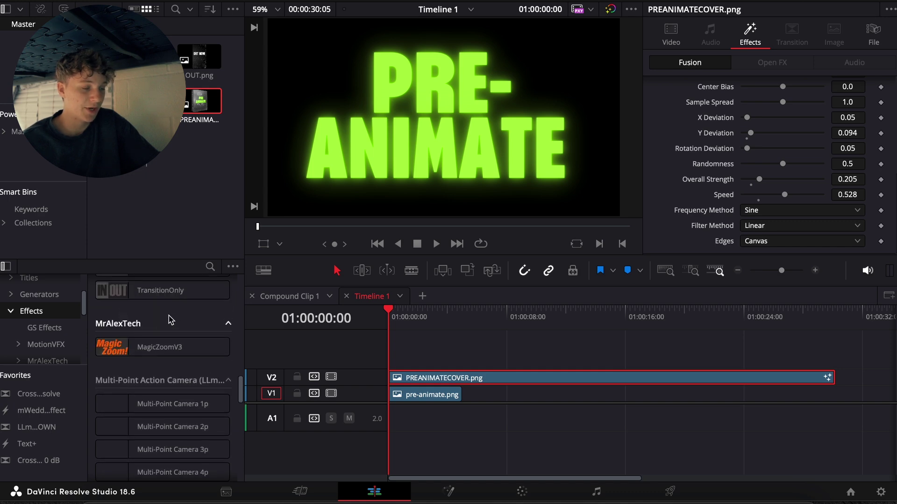
Step: Add MagicZoomV3 to the V2 cover clip with Camera Shake Motion Scale 0.217 and Speed Scale 0.2
{"action": "left_click_drag", "start_coordinate": [139, 348], "coordinate": [437, 380]}
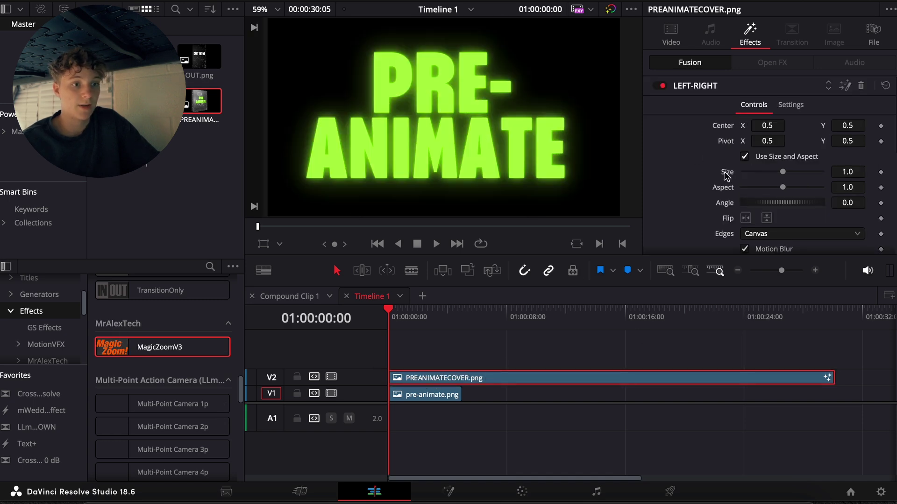
{"action": "scroll", "coordinate": [705, 196], "scroll_direction": "down", "scroll_amount": 5}
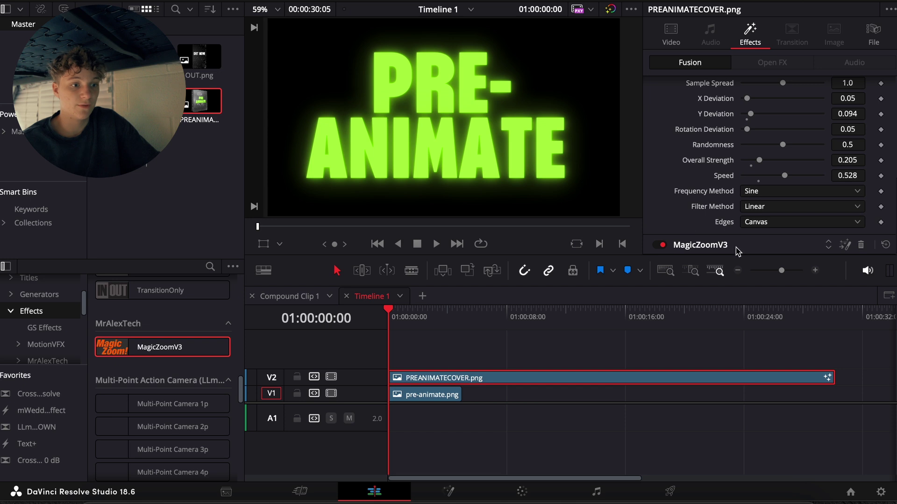
{"action": "scroll", "coordinate": [737, 251], "scroll_direction": "down", "scroll_amount": 8}
{"action": "left_click", "coordinate": [658, 243]}
{"action": "scroll", "coordinate": [659, 250], "scroll_direction": "down", "scroll_amount": 3}
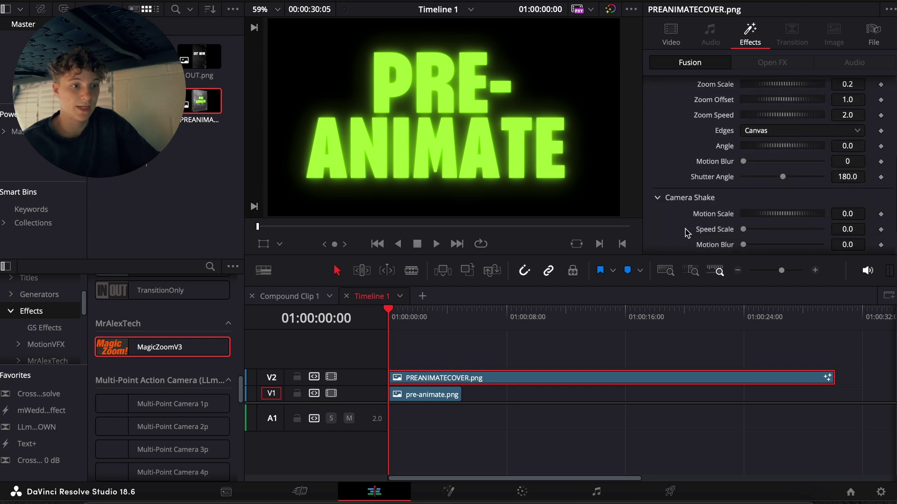
{"action": "mouse_move", "coordinate": [754, 189]}
{"action": "left_mouse_down"}
{"action": "mouse_move", "coordinate": [773, 191]}
{"action": "mouse_move", "coordinate": [753, 204]}
{"action": "left_mouse_up"}
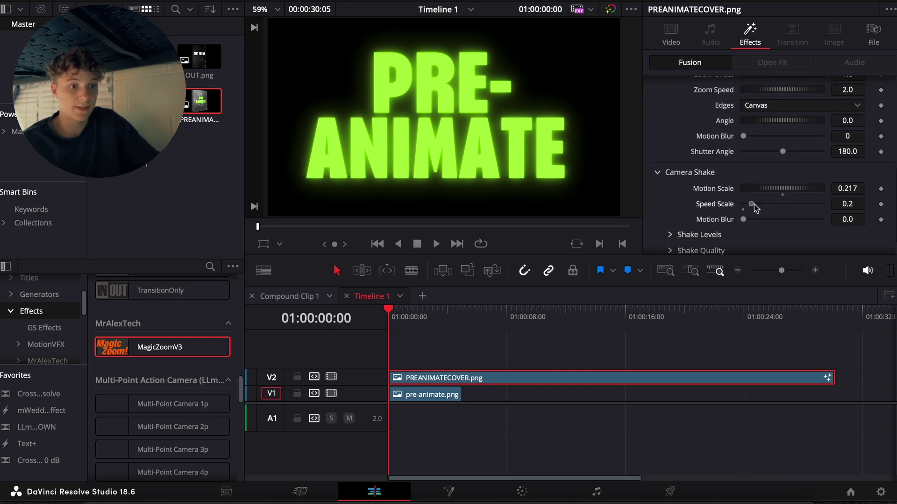
Step: Play the camera-shake version, then delete MagicZoomV3 from the cover clip
{"action": "key", "text": "space"}
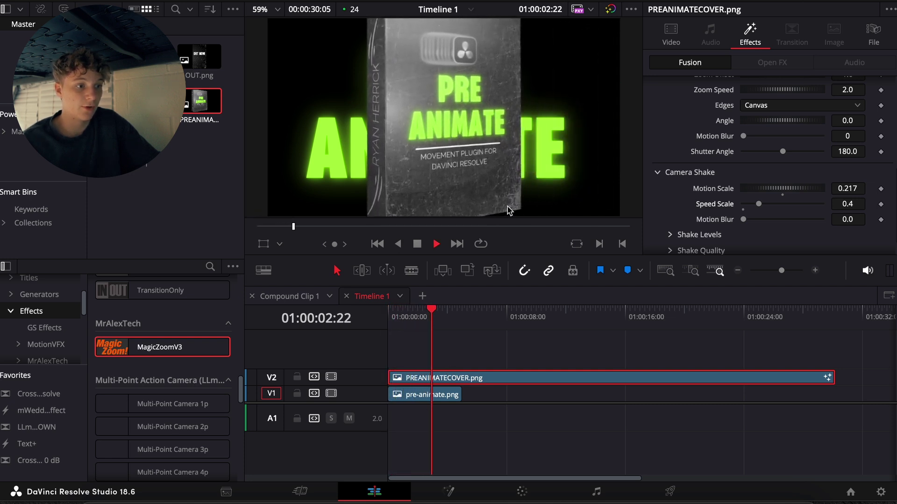
{"action": "key", "text": "space"}
{"action": "scroll", "coordinate": [715, 193], "scroll_direction": "up", "scroll_amount": 5}
{"action": "scroll", "coordinate": [776, 202], "scroll_direction": "down", "scroll_amount": 2}
{"action": "scroll", "coordinate": [709, 219], "scroll_direction": "down", "scroll_amount": 5}
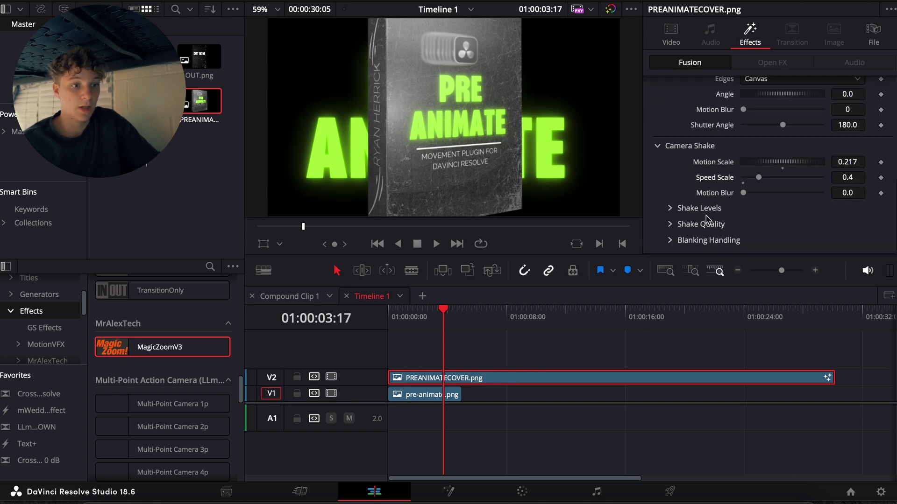
{"action": "scroll", "coordinate": [737, 201], "scroll_direction": "up", "scroll_amount": 10}
{"action": "left_click", "coordinate": [860, 105]}
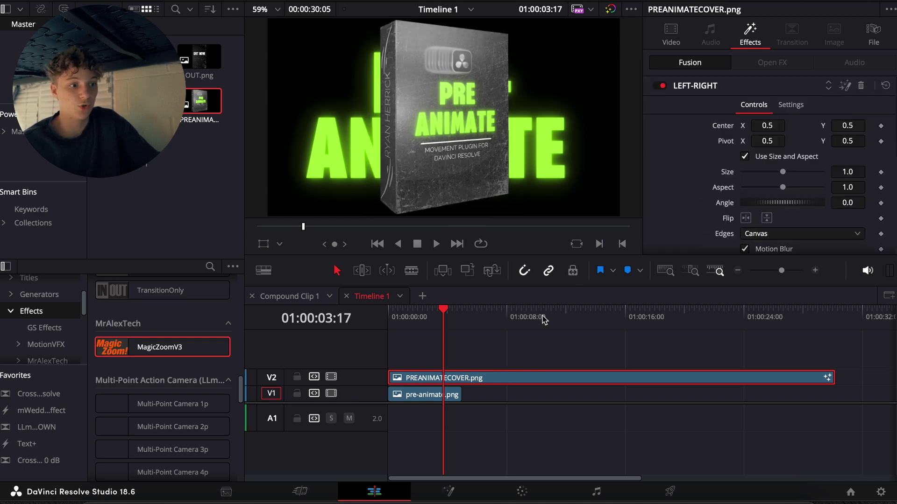
Step: Replay the cover without camera shake and open it on the Fusion page
{"action": "key", "text": "Home"}
{"action": "key", "text": "space"}
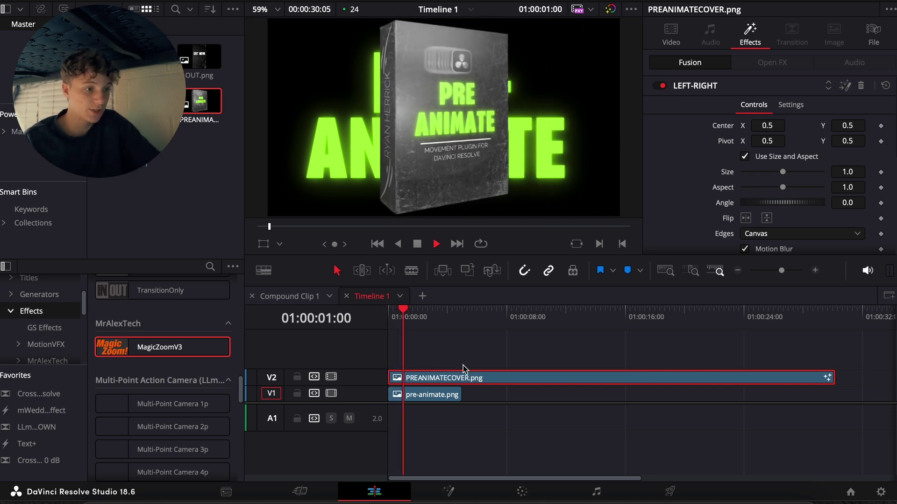
{"action": "key", "text": "space"}
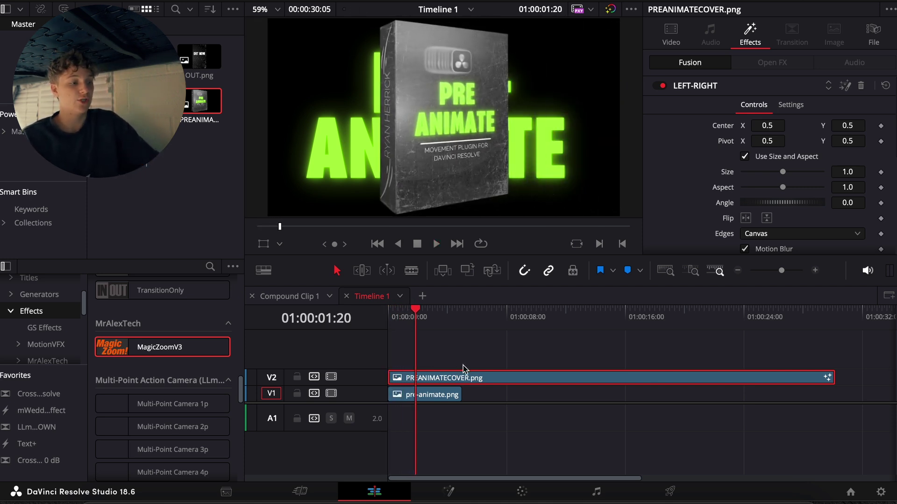
{"action": "scroll", "coordinate": [197, 331], "scroll_direction": "down", "scroll_amount": 8}
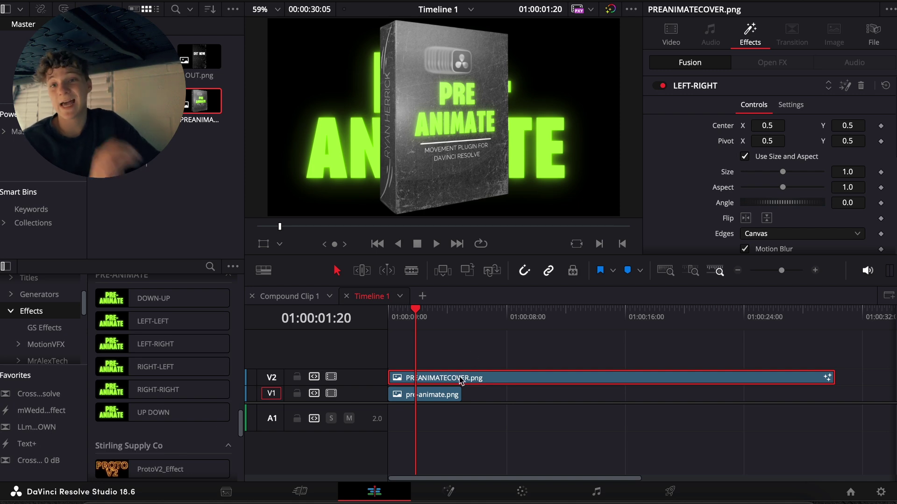
{"action": "key", "text": "shift+5"}
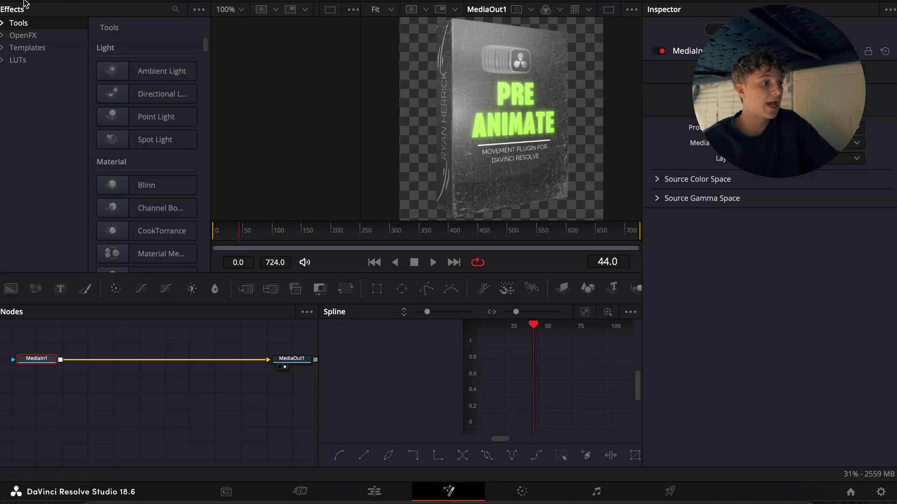
Step: Drop the PRE-ANIMATE DOWN-UP template onto the MediaIn1–MediaOut1 link in the node graph
{"action": "left_click", "coordinate": [14, 61]}
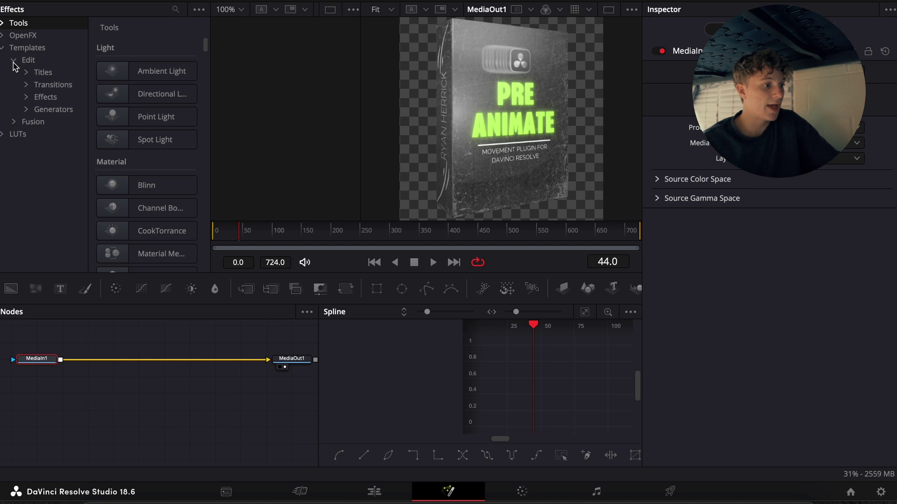
{"action": "left_click", "coordinate": [60, 158]}
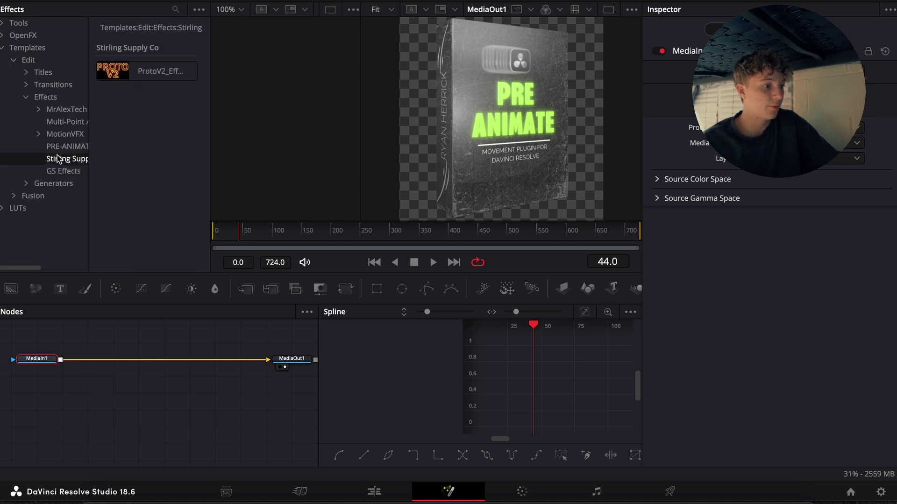
{"action": "left_click", "coordinate": [63, 146]}
{"action": "left_click_drag", "start_coordinate": [150, 75], "coordinate": [132, 396]}
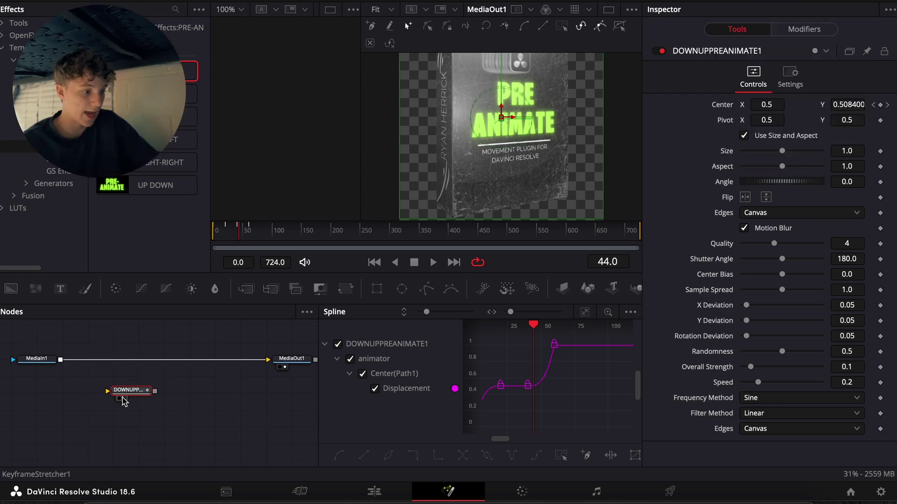
{"action": "left_click_drag", "start_coordinate": [130, 397], "coordinate": [136, 372]}
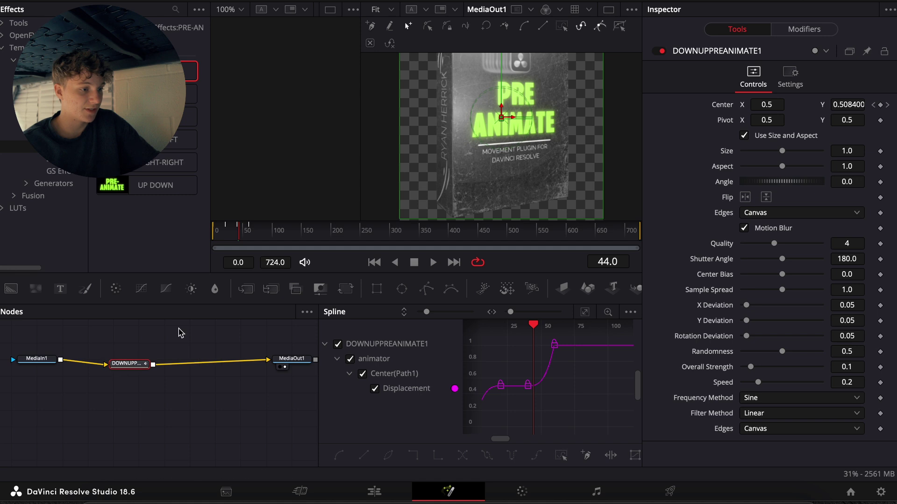
{"action": "left_click_drag", "start_coordinate": [266, 232], "coordinate": [161, 235]}
Step: Shift the DOWN-UP Displacement hold keyframe from frame 30 to around frame 17–21
{"action": "key", "text": "space"}
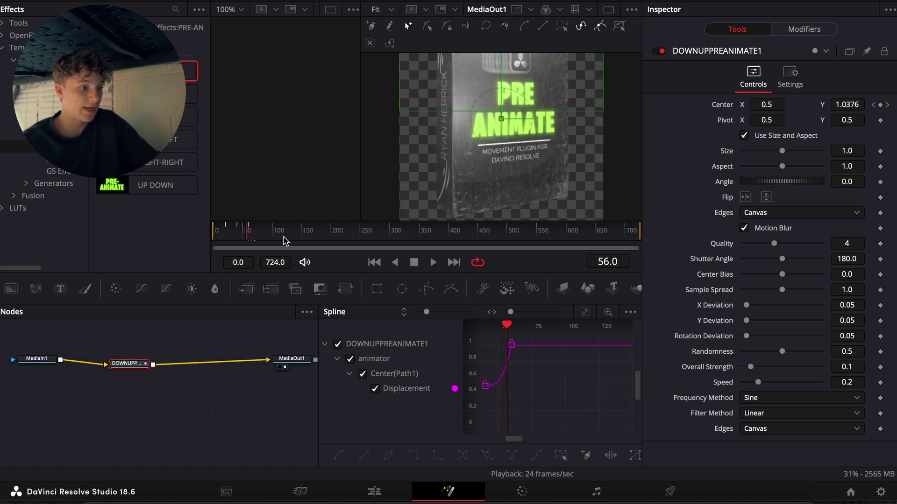
{"action": "left_click", "coordinate": [584, 312]}
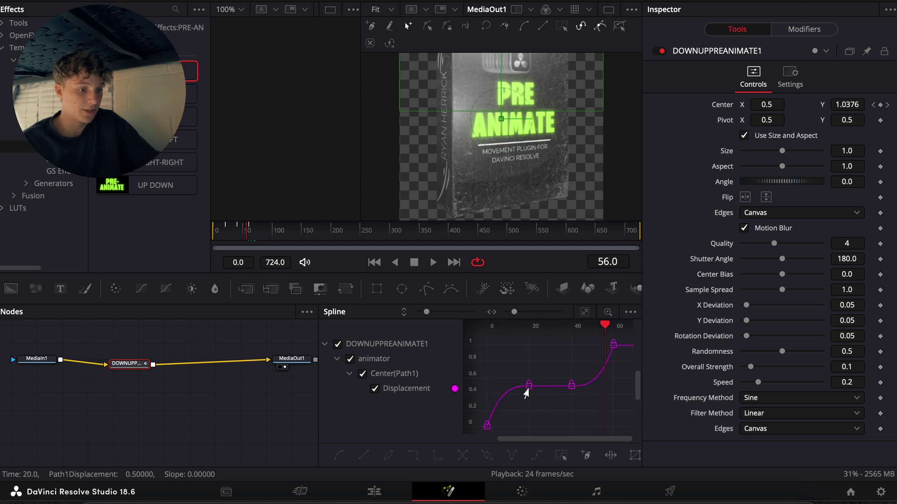
{"action": "mouse_move", "coordinate": [551, 388]}
{"action": "left_mouse_down"}
{"action": "mouse_move", "coordinate": [520, 388]}
{"action": "mouse_move", "coordinate": [541, 387]}
{"action": "left_mouse_up"}
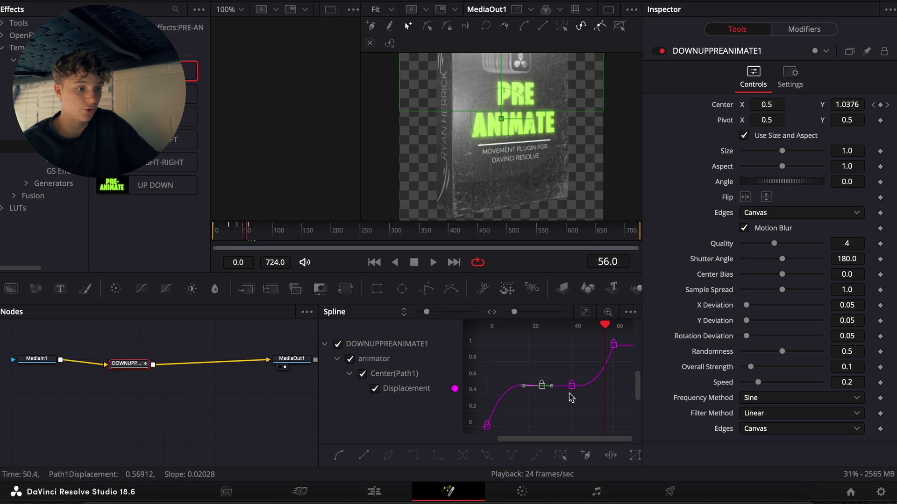
{"action": "left_click", "coordinate": [352, 360]}
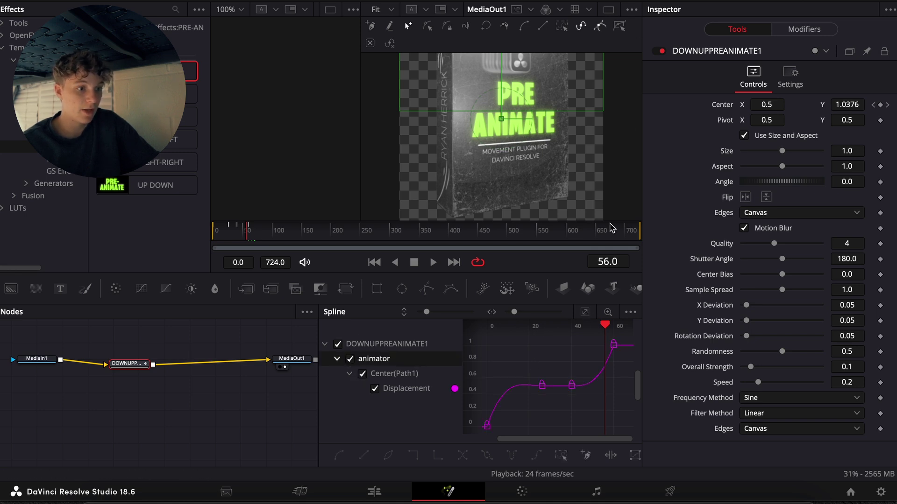
{"action": "mouse_move", "coordinate": [541, 388]}
{"action": "left_mouse_down"}
{"action": "mouse_move", "coordinate": [514, 386]}
{"action": "mouse_move", "coordinate": [530, 385]}
{"action": "left_mouse_up"}
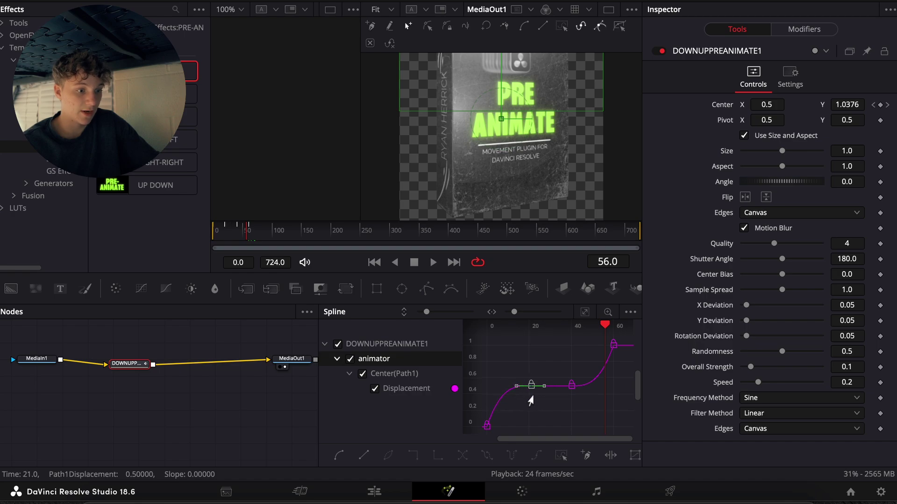